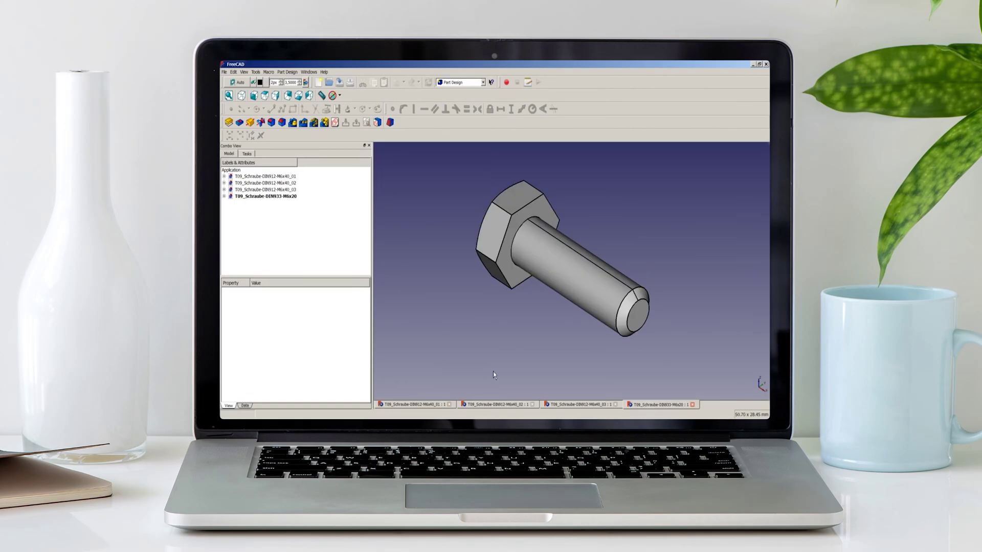
- Make the DIN912-M6x40_02 screw document the active document
left_click(512, 406)
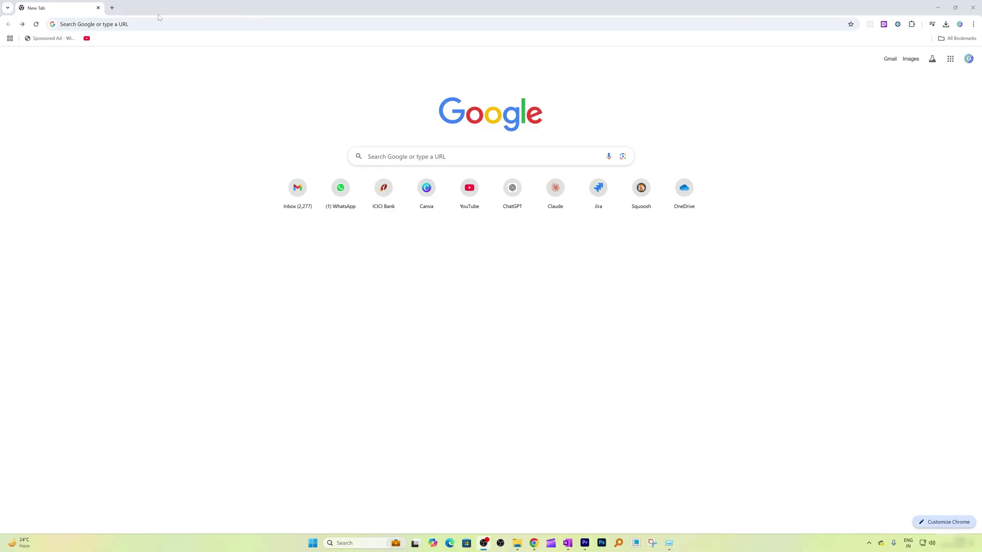
- Search Google for 'freecad' and bring up the Wikipedia result's link menu
left_click(161, 24)
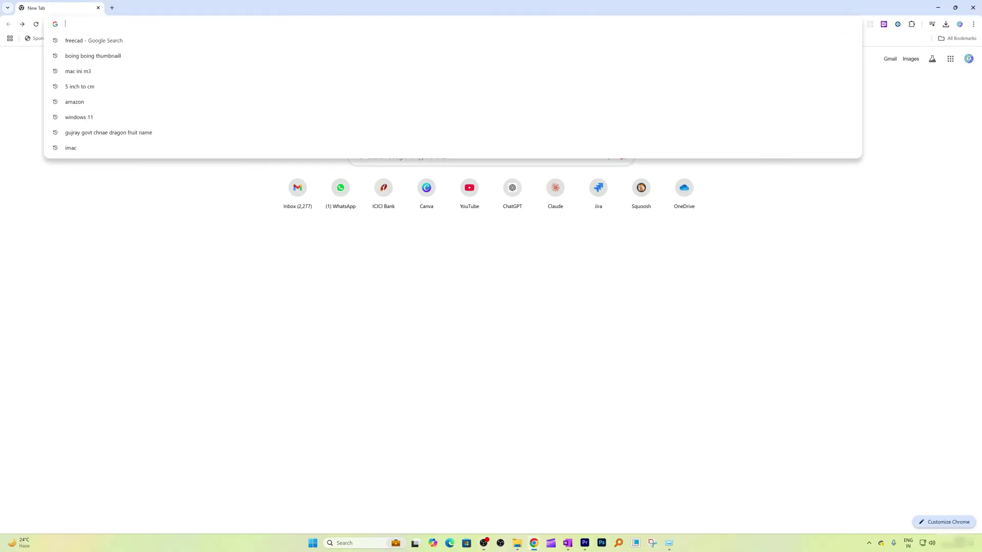
type("freecad")
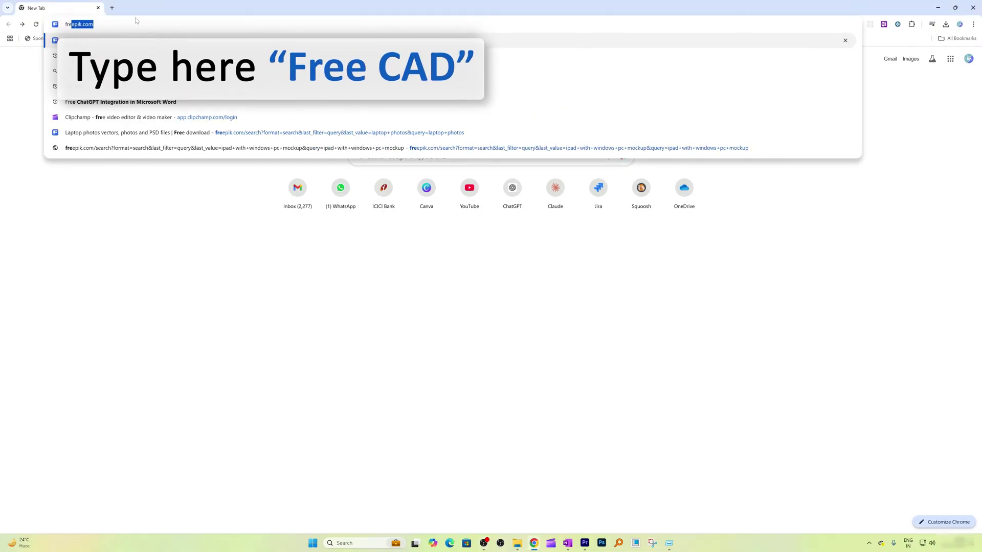
key("Return")
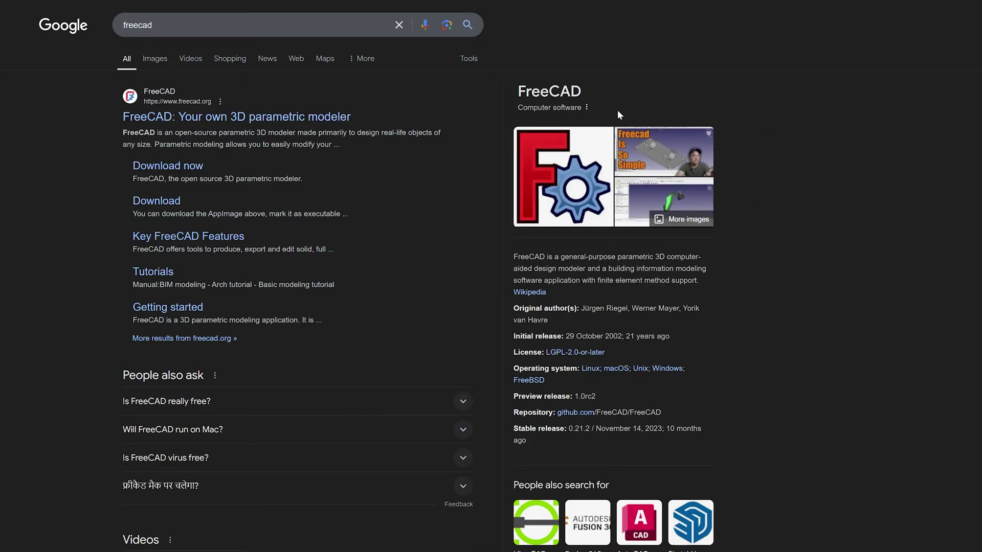
right_click(537, 293)
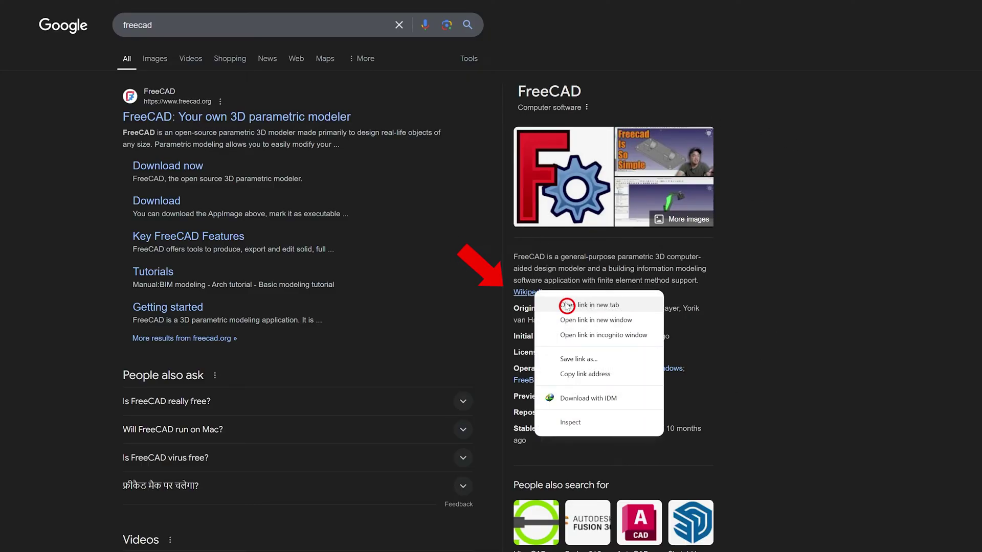
left_click(532, 232)
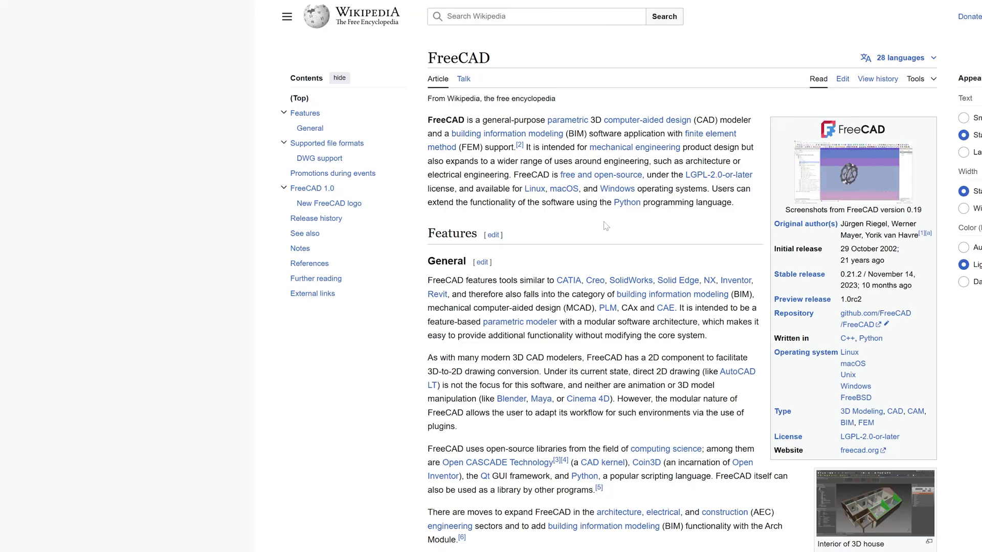
left_click_drag(355, 186, 481, 187)
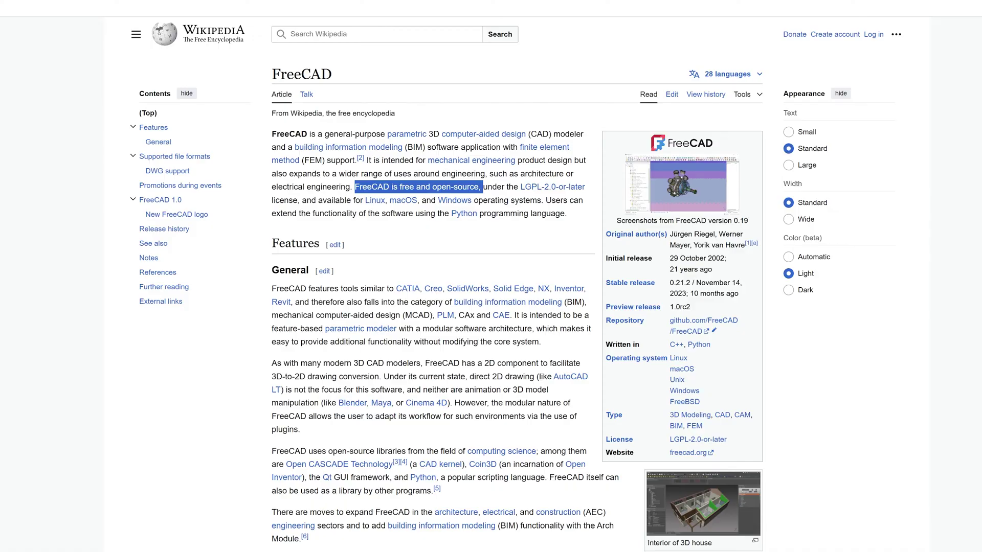
left_click_drag(482, 188, 502, 187)
left_click(588, 154)
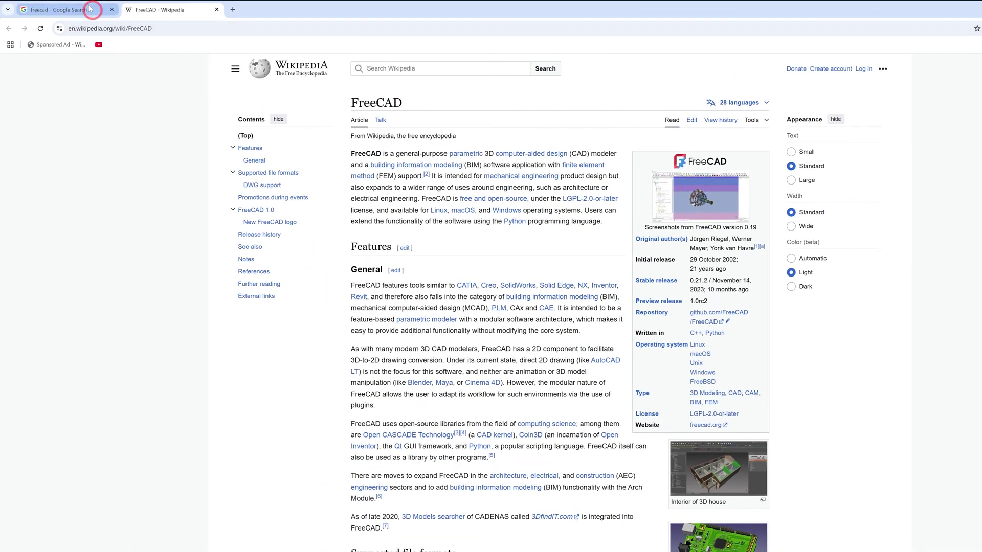
- Return to the freecad results and open 'FreeCAD: Your own 3D parametric modeler'
left_click(92, 10)
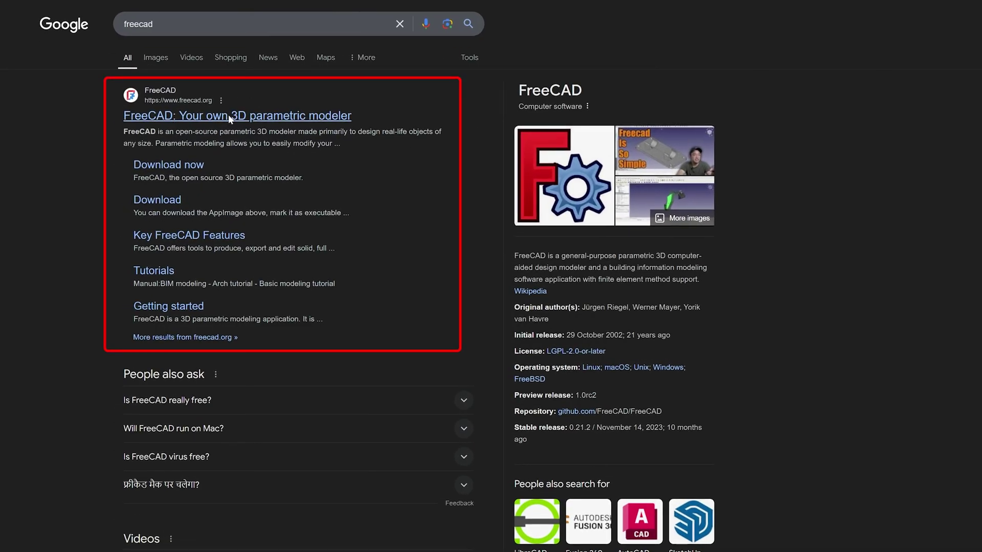
left_click(228, 115)
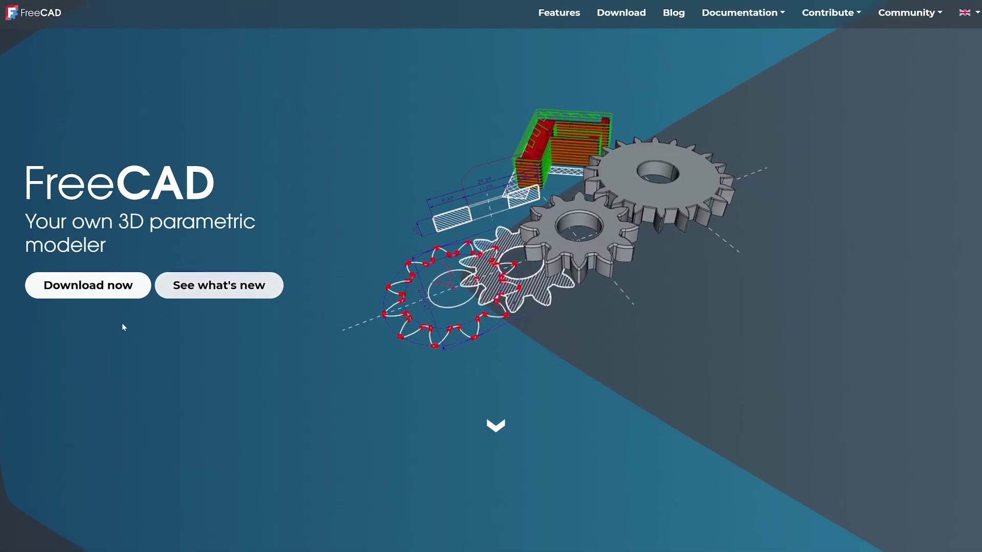
- Go to the FreeCAD downloads and start the Windows 64-bit installer download
left_click(86, 286)
scroll(212, 292, "down", 2)
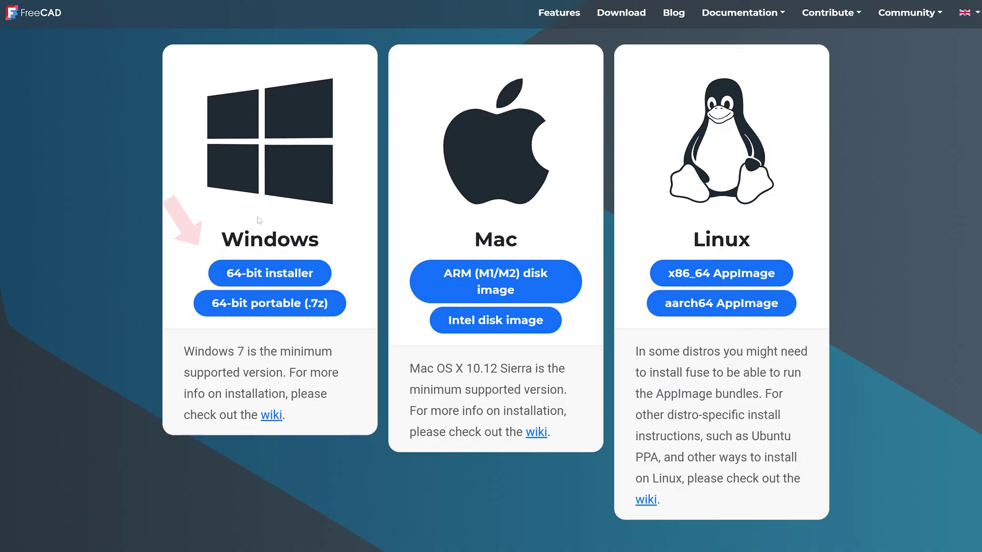
left_click(267, 274)
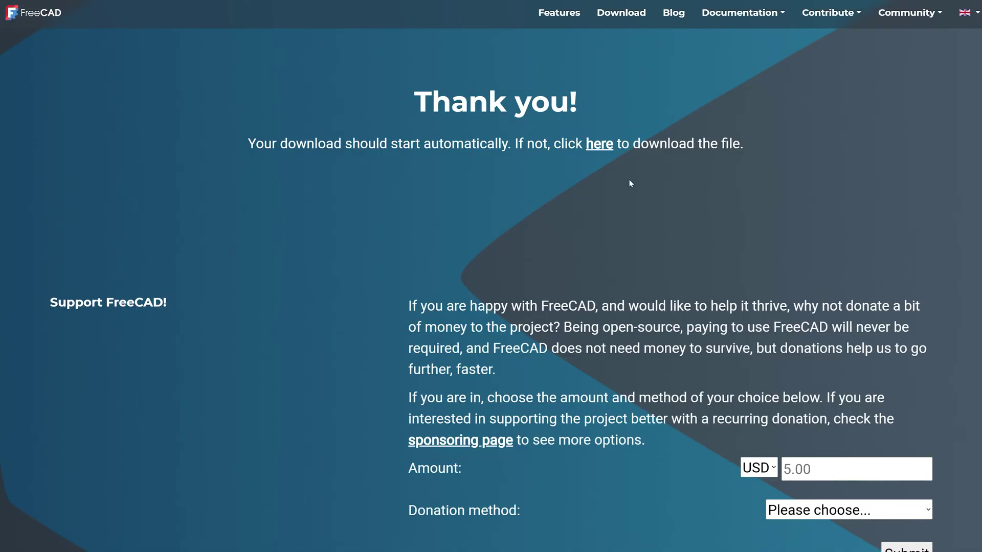
- Finish the installer download and open its Downloads > Programs folder
left_click(492, 293)
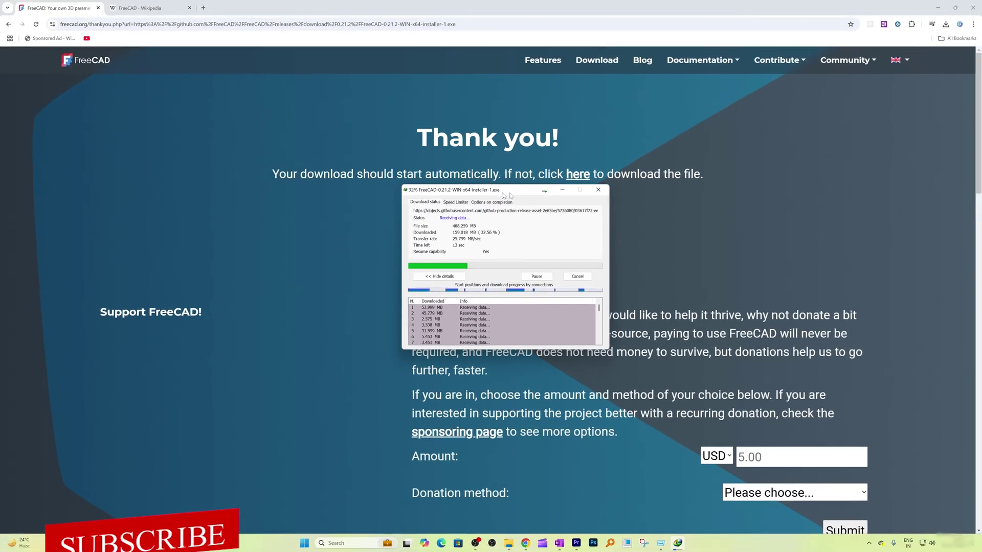
left_click_drag(505, 193, 820, 95)
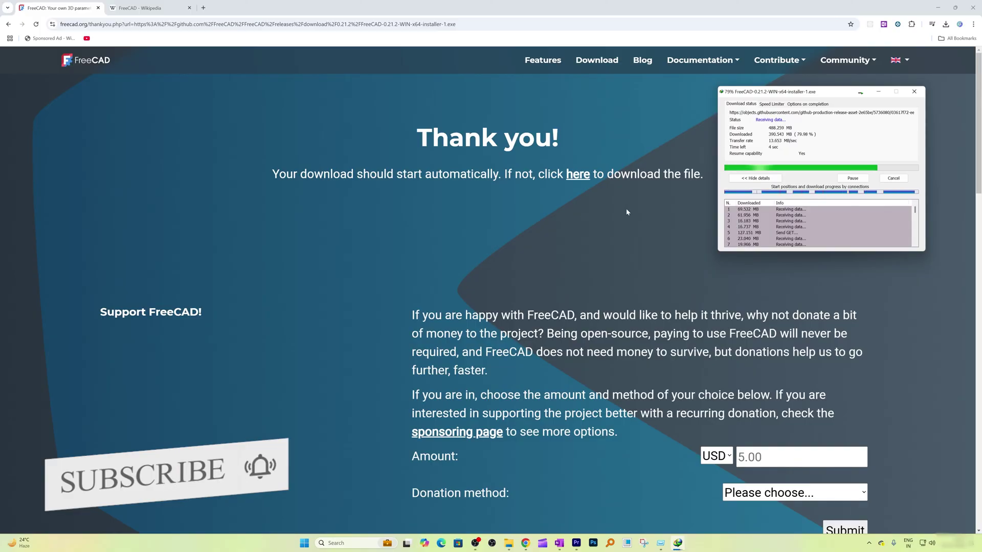
scroll(626, 208, "down", 1)
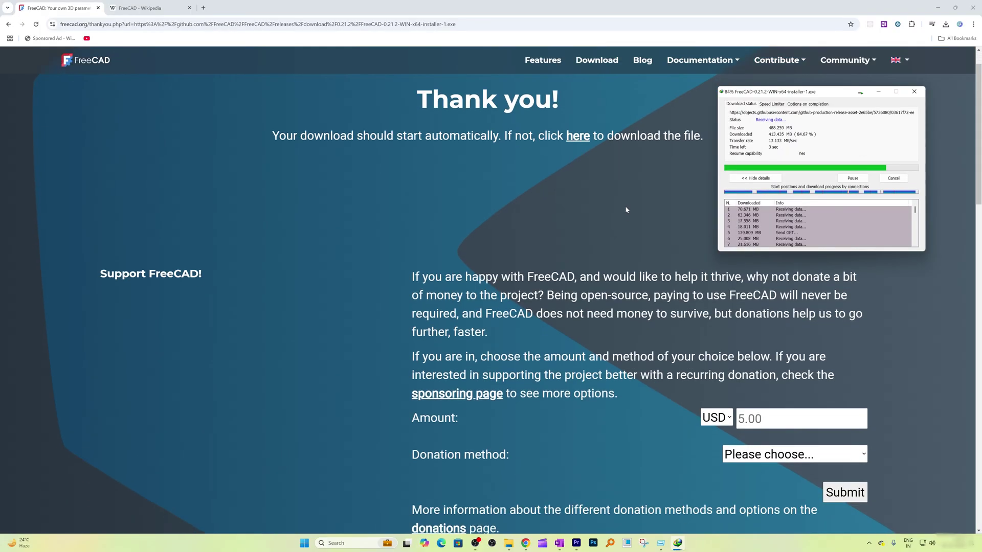
scroll(626, 206, "up", 1)
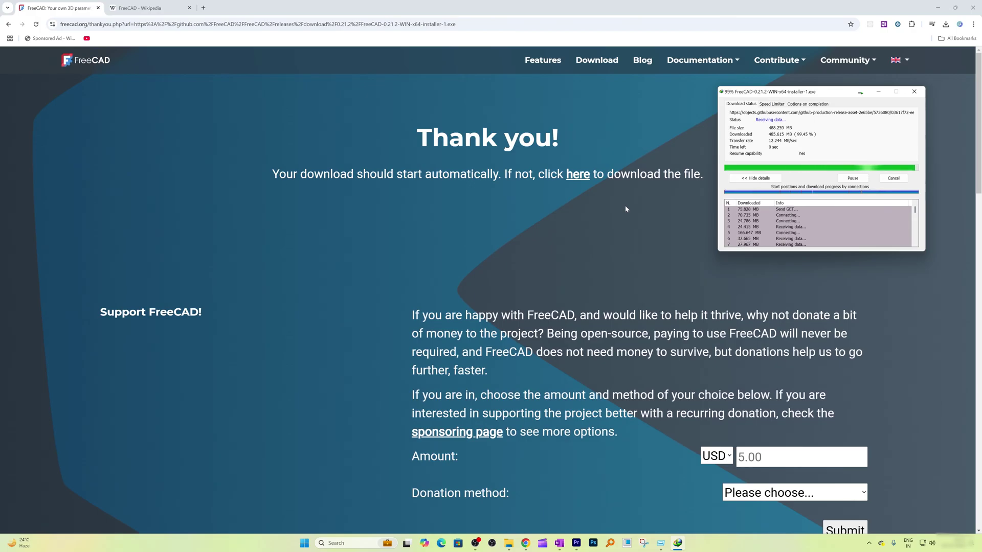
scroll(625, 206, "down", 4)
scroll(754, 289, "up", 4)
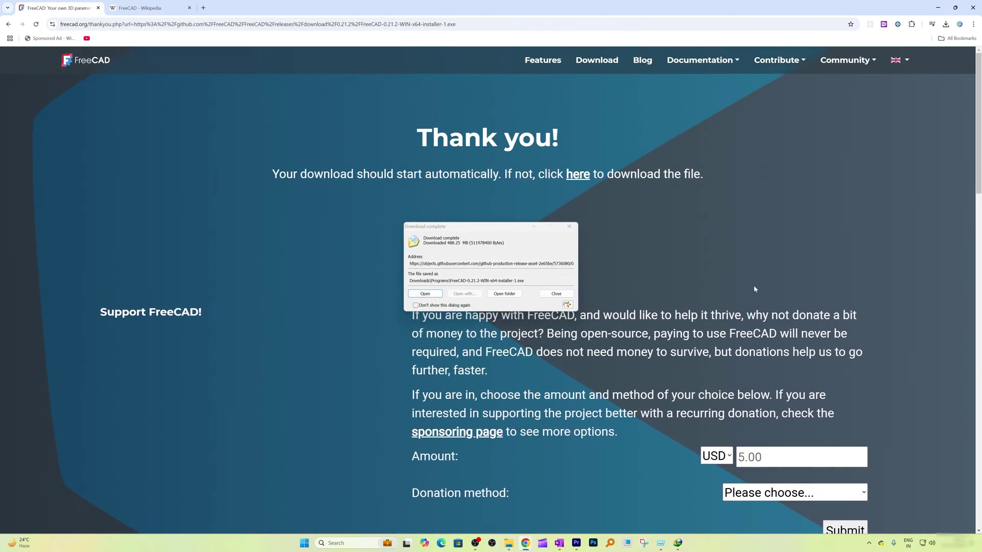
scroll(738, 305, "down", 4)
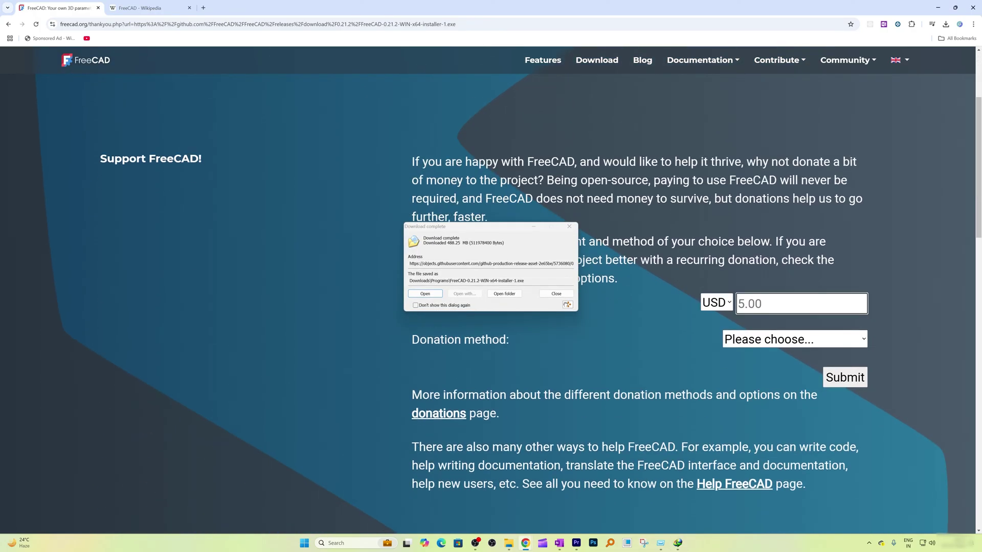
left_click(793, 301)
left_click(504, 294)
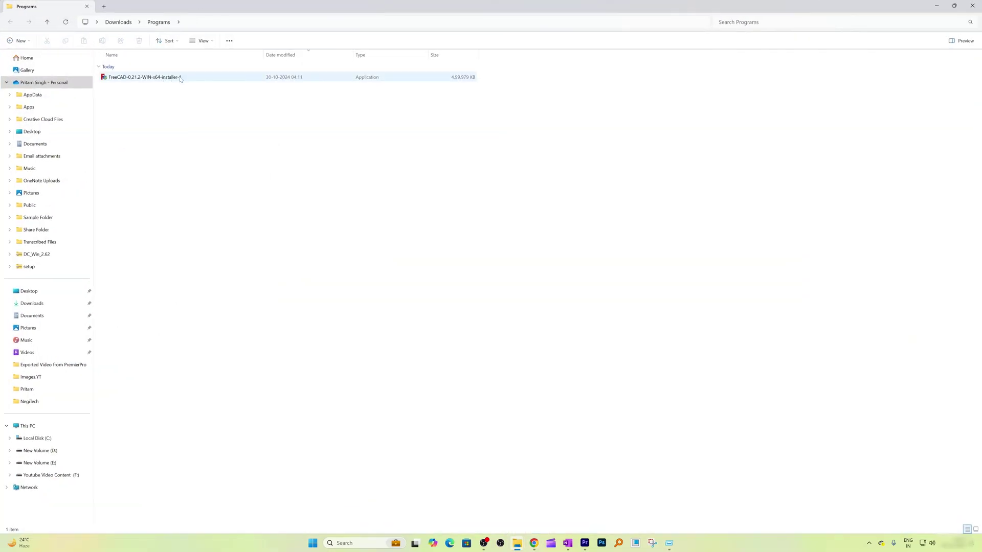
- Run the FreeCAD-0.21.2 installer from the Programs folder
left_click(192, 77)
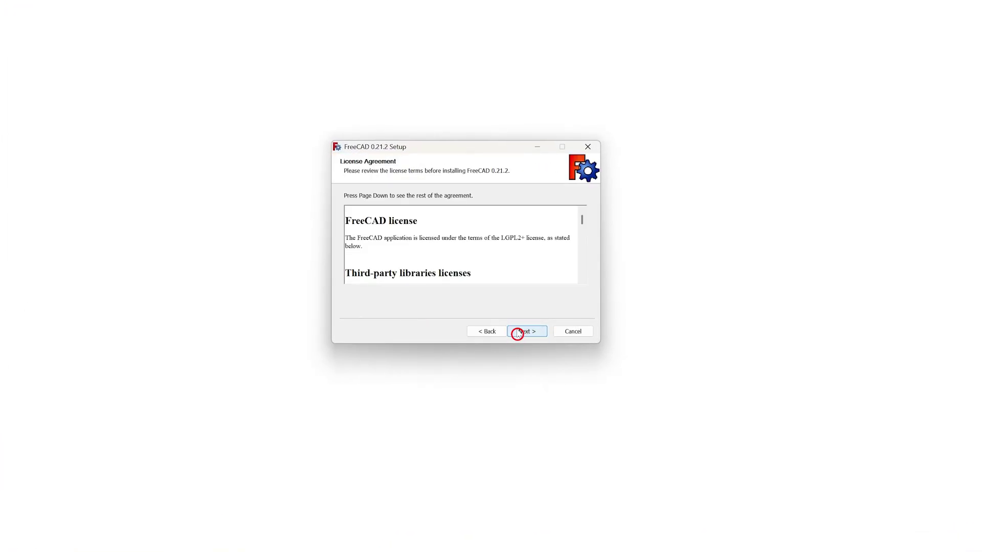
- Install FreeCAD 0.21.2 into the default Program Files folder, with Launch FreeCAD ticked
left_click(519, 333)
left_click(519, 332)
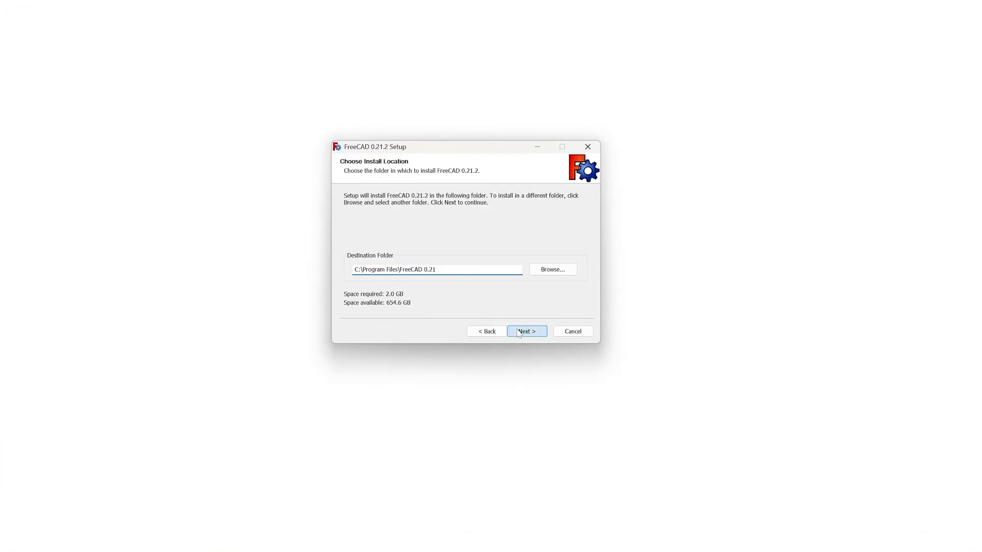
left_click(488, 332)
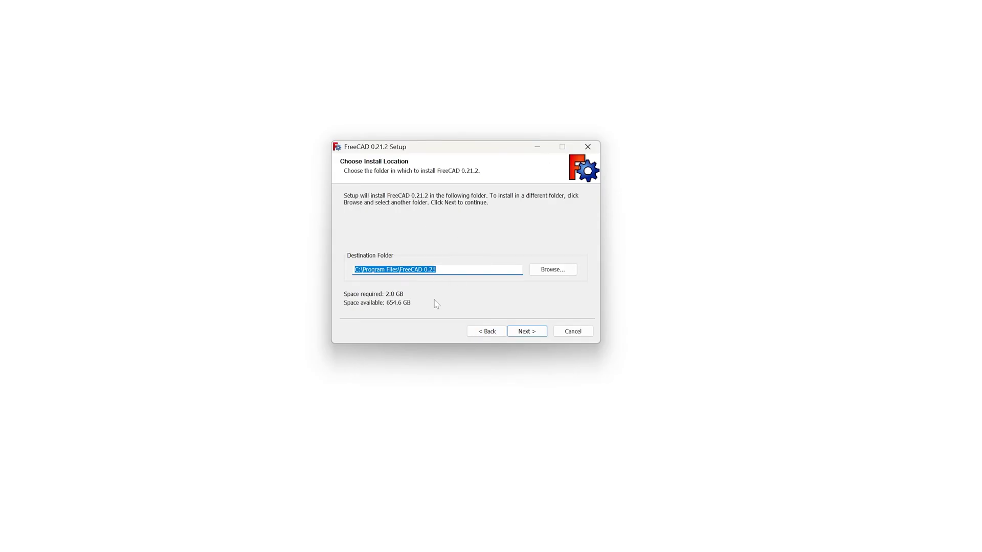
left_click(517, 333)
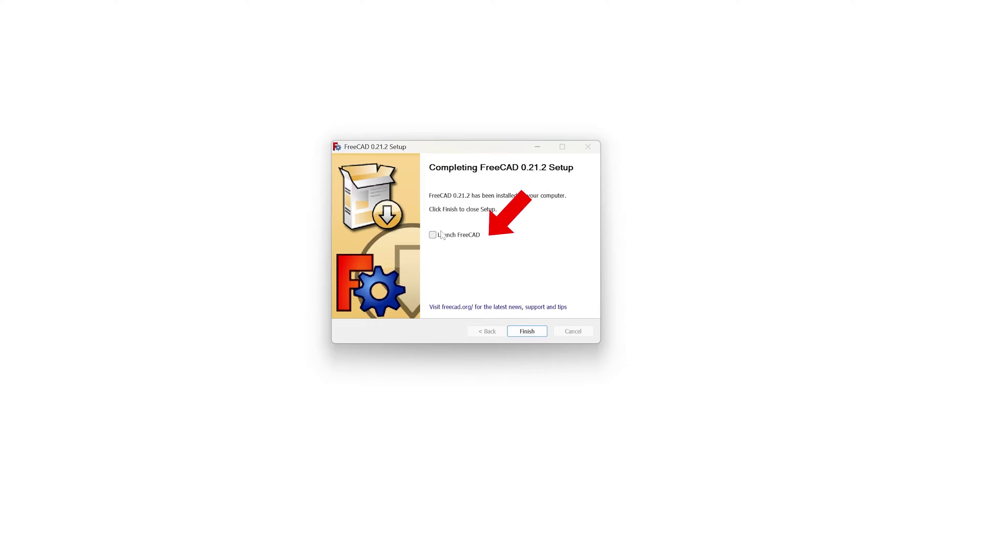
left_click(459, 236)
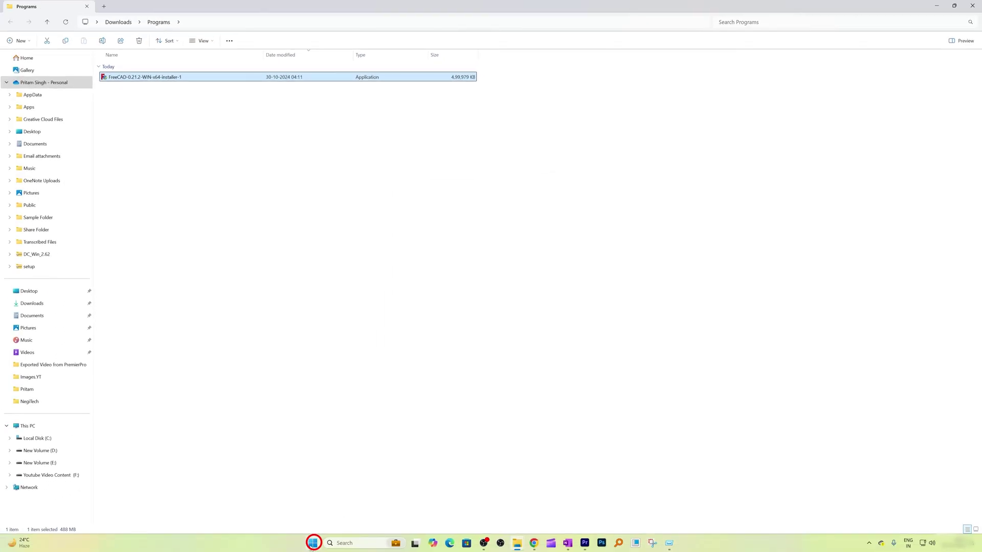
- Launch FreeCAD 0.21.2 through a Start menu search for 'free'
left_click(314, 543)
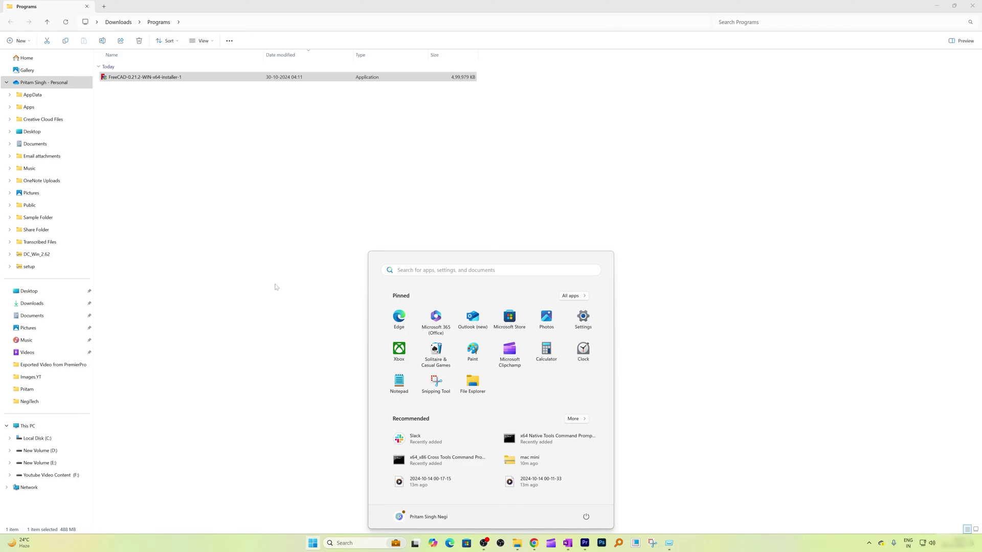
type("free")
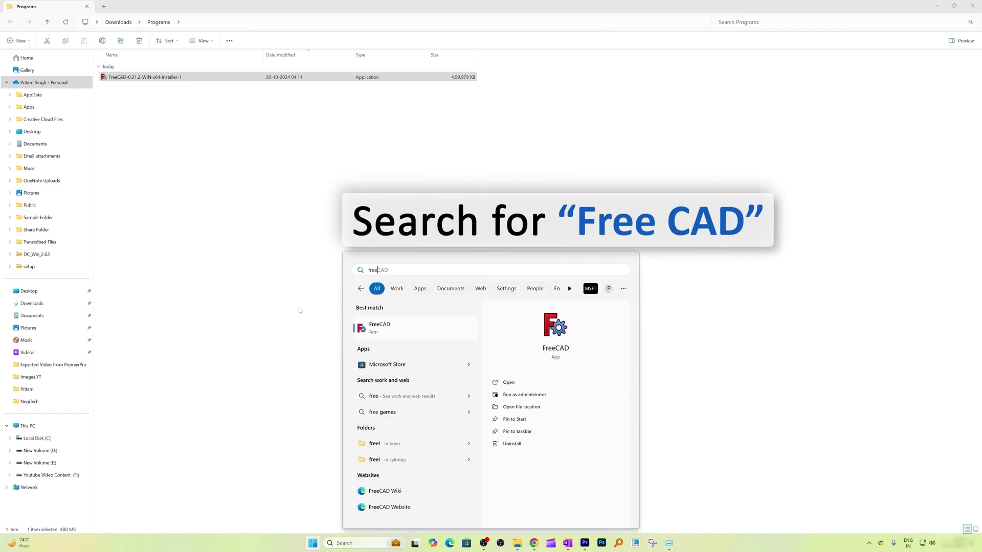
left_click(441, 331)
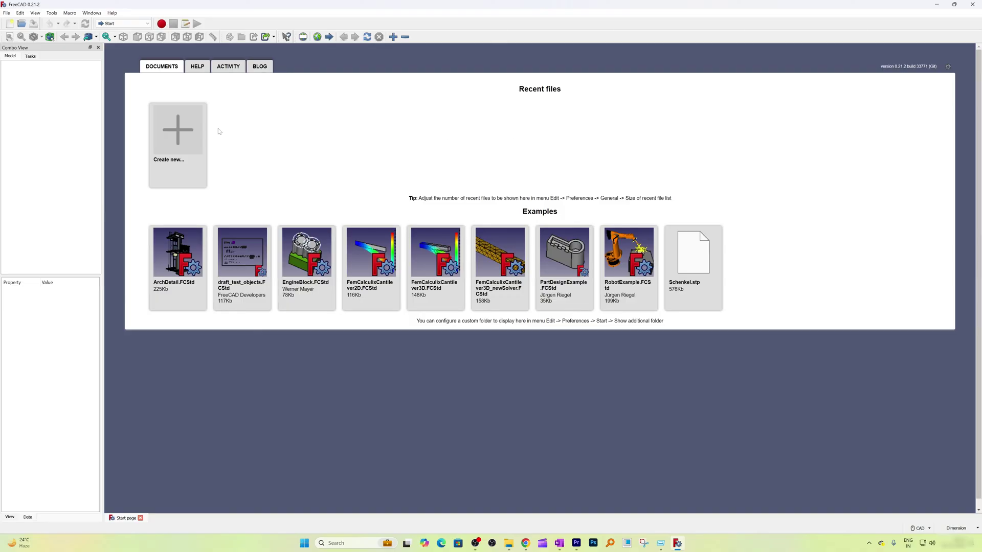
- Create a new unnamed document and activate the Draft workbench
left_click(183, 138)
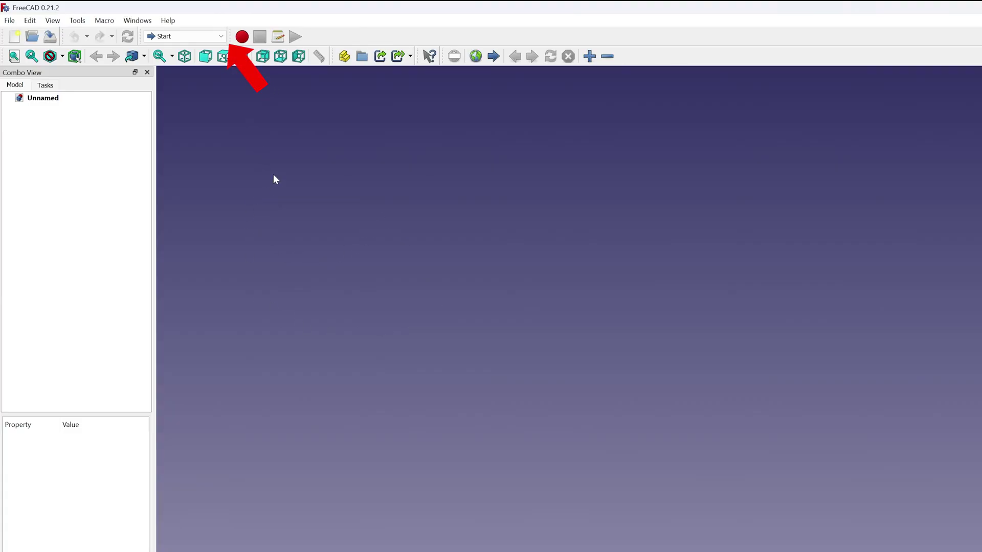
left_click(184, 36)
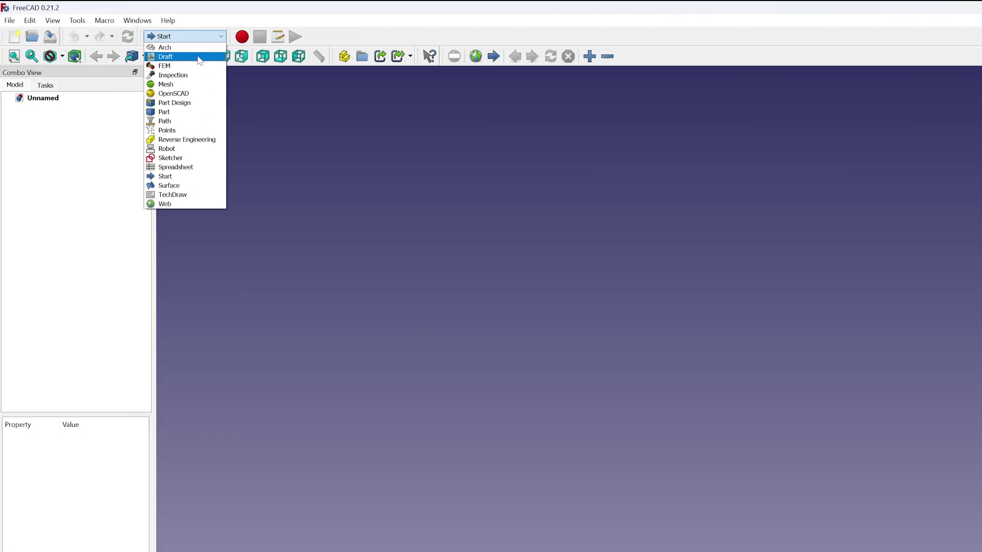
left_click(198, 58)
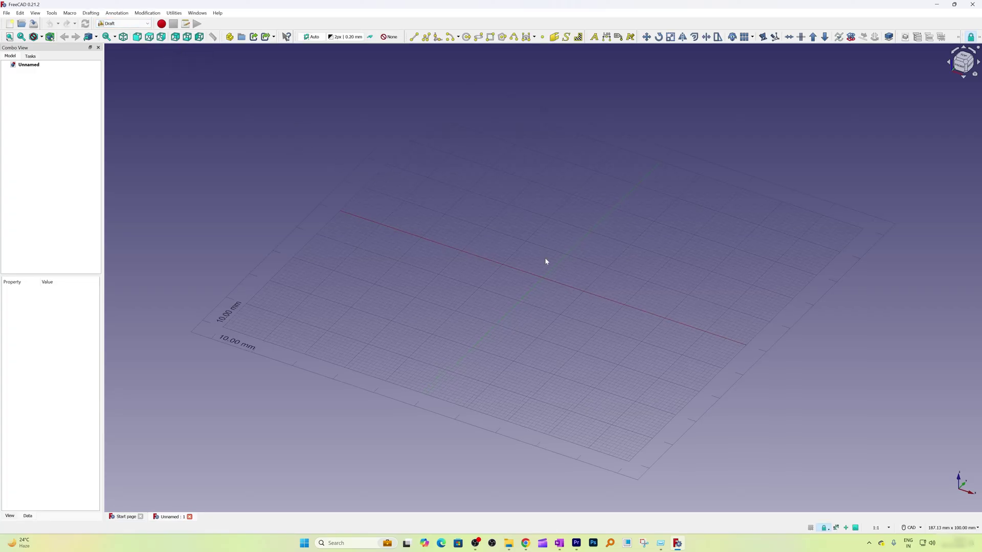
- Draw a first two-point line on the Draft grid and begin a second line
key("2")
left_click(414, 36)
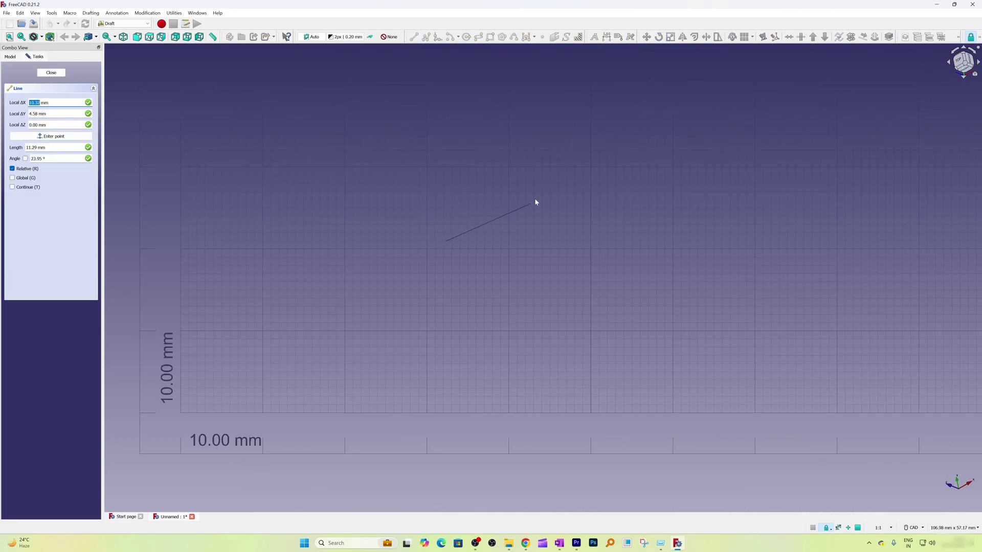
left_click(643, 124)
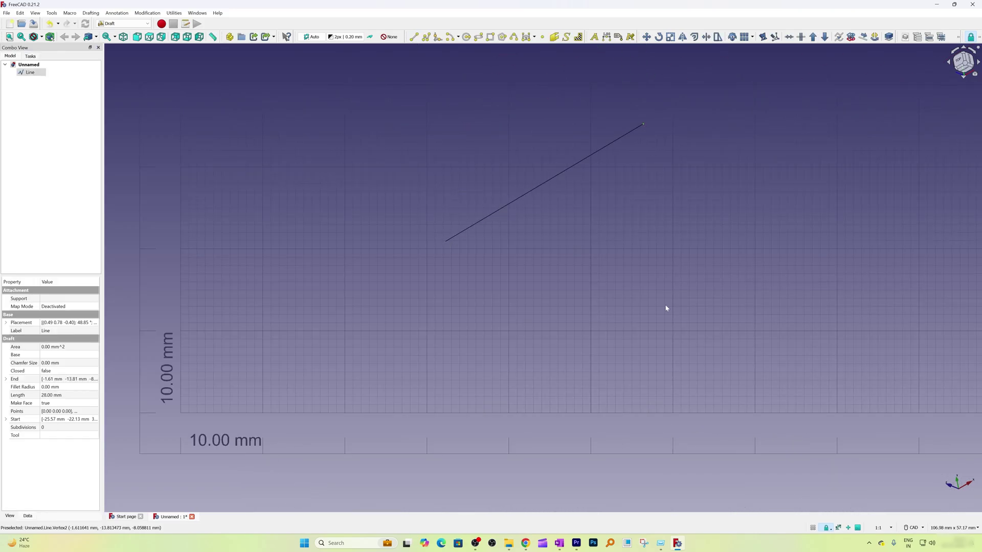
left_click(414, 36)
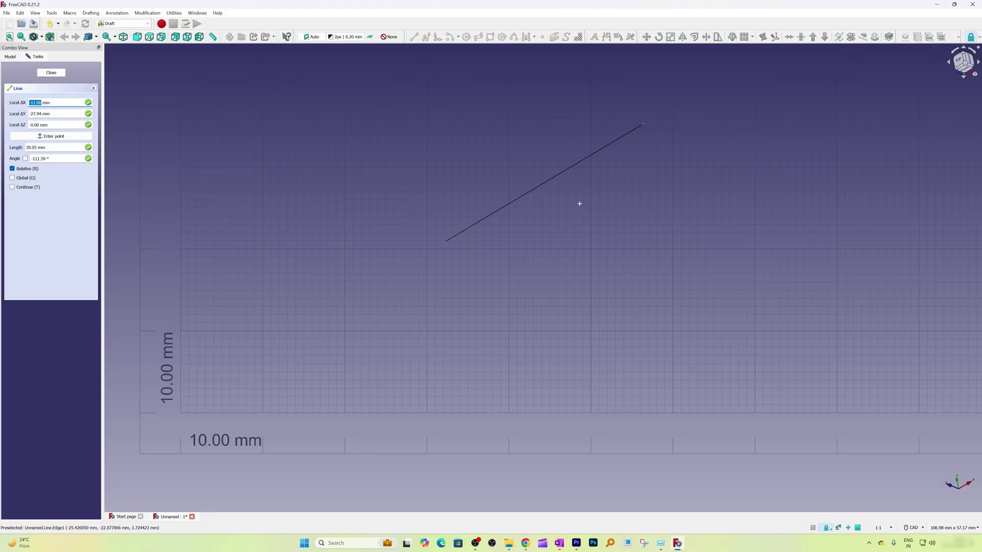